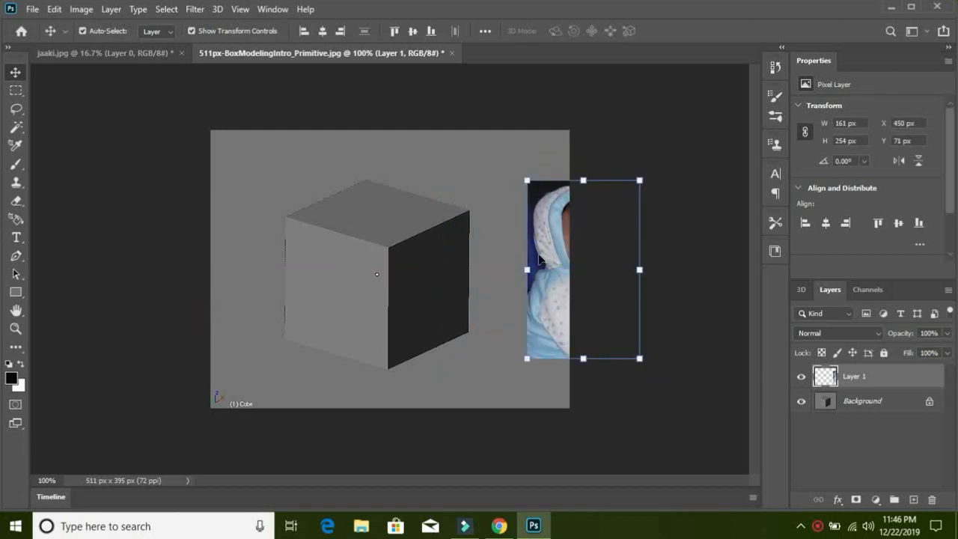
Move the Layer 1 photo onto the canvas so it partly overlaps the cube's dark face, at about X 303 px, Y 100 px.
drag(554, 259, 464, 247)
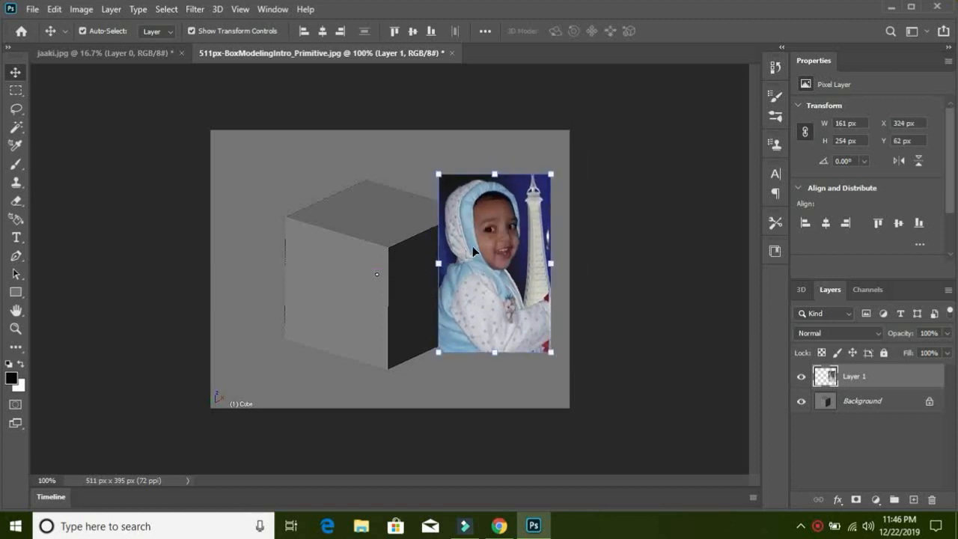
mouse_move(492, 249)
mouse_down()
mouse_move(442, 247)
mouse_move(472, 238)
mouse_move(482, 265)
mouse_move(466, 276)
mouse_move(491, 266)
mouse_up()
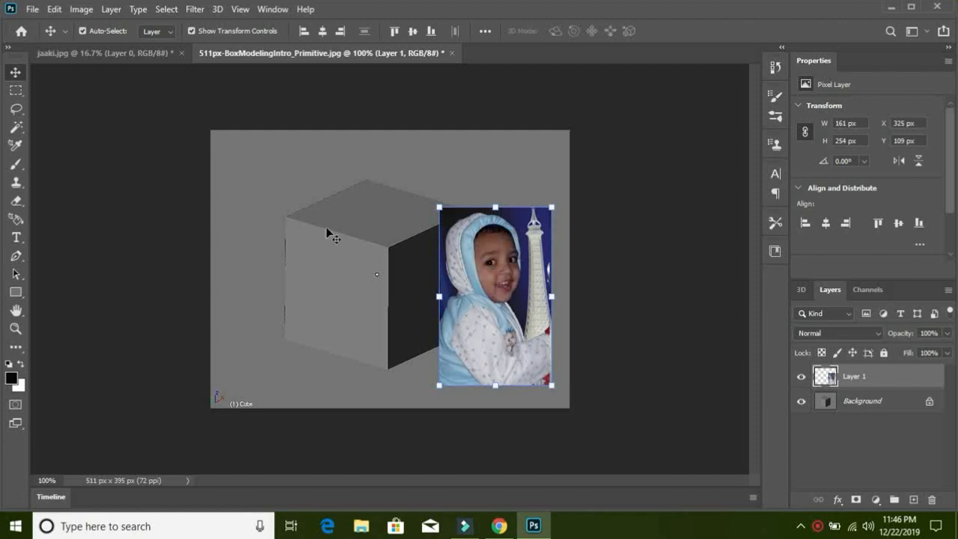
drag(488, 269, 486, 246)
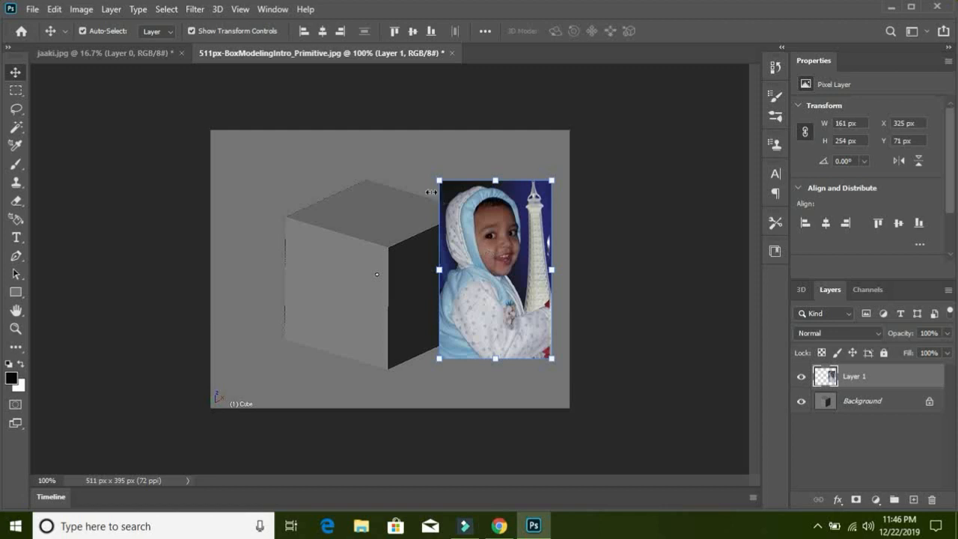
drag(486, 247, 472, 277)
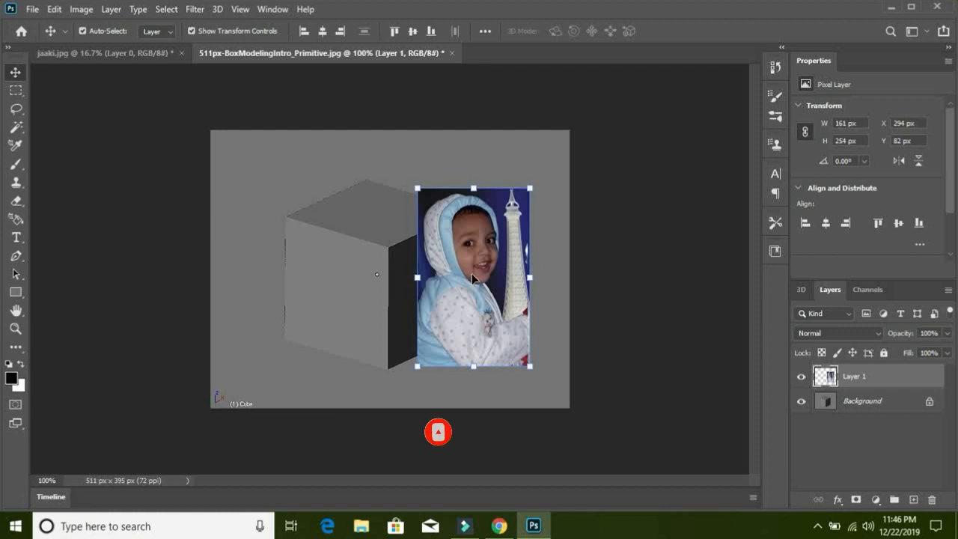
drag(480, 257, 462, 235)
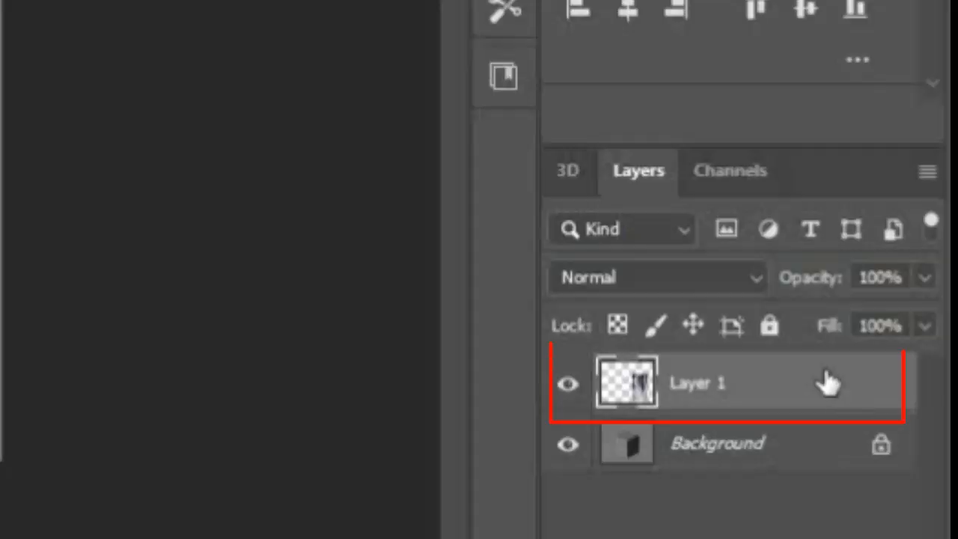
Open the blending options of Layer 1 and enable the Bevel & Emboss effect.
right_click(812, 391)
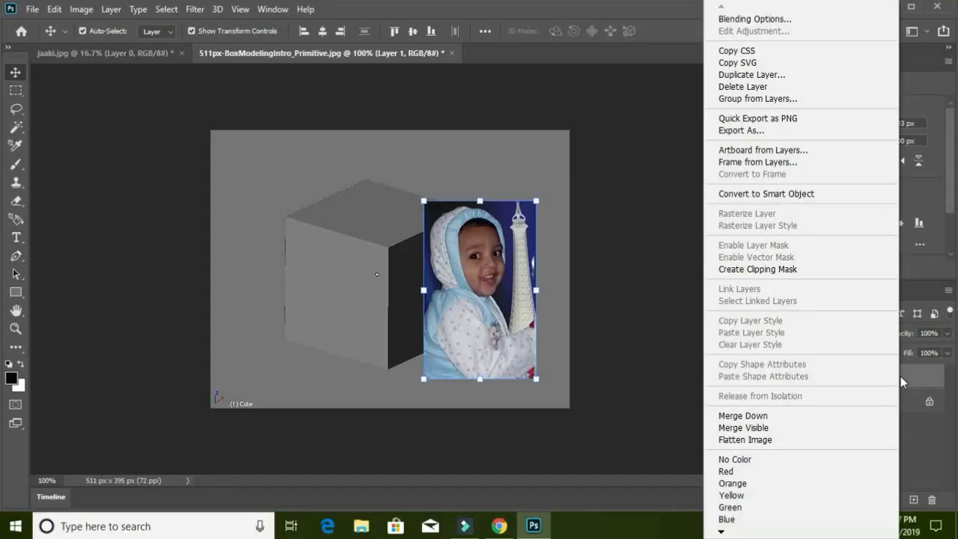
click(757, 21)
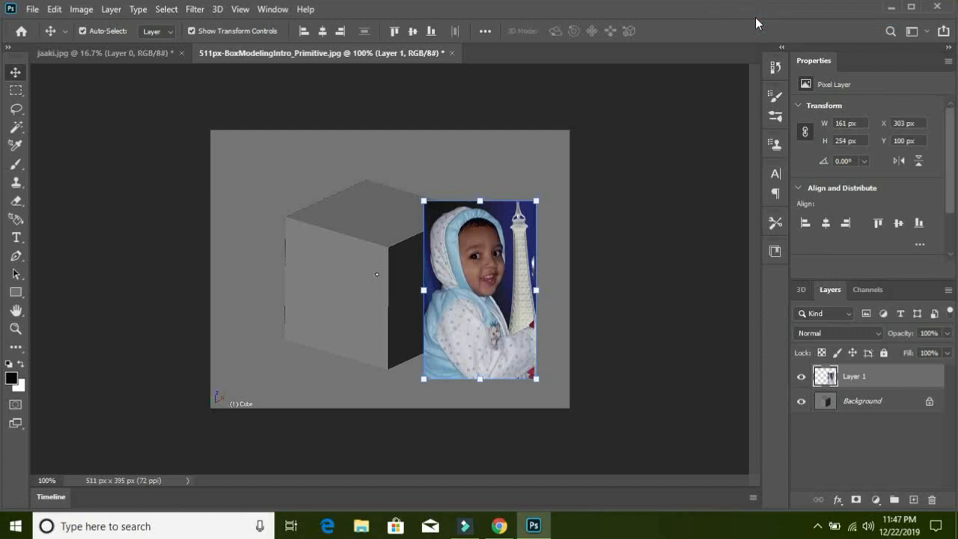
key(h)
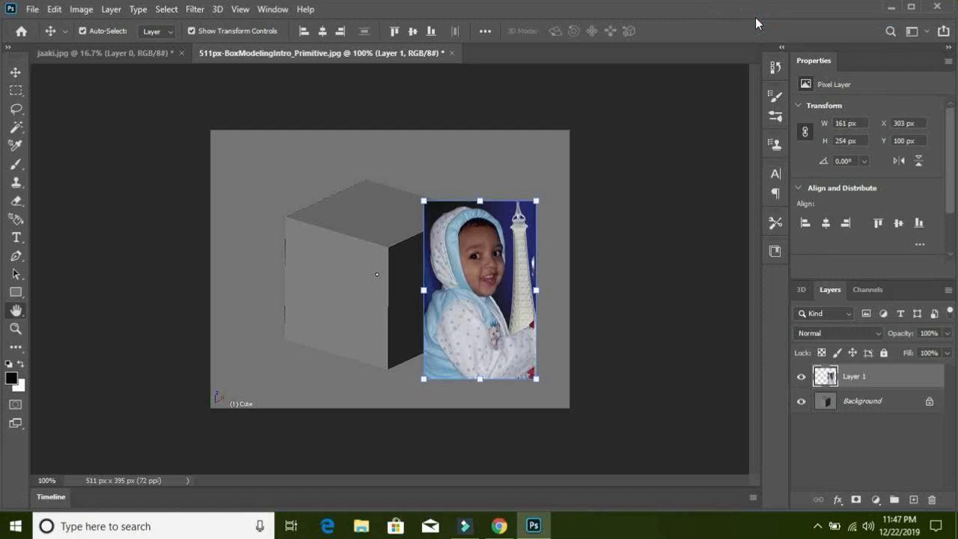
drag(641, 115, 639, 113)
click(366, 181)
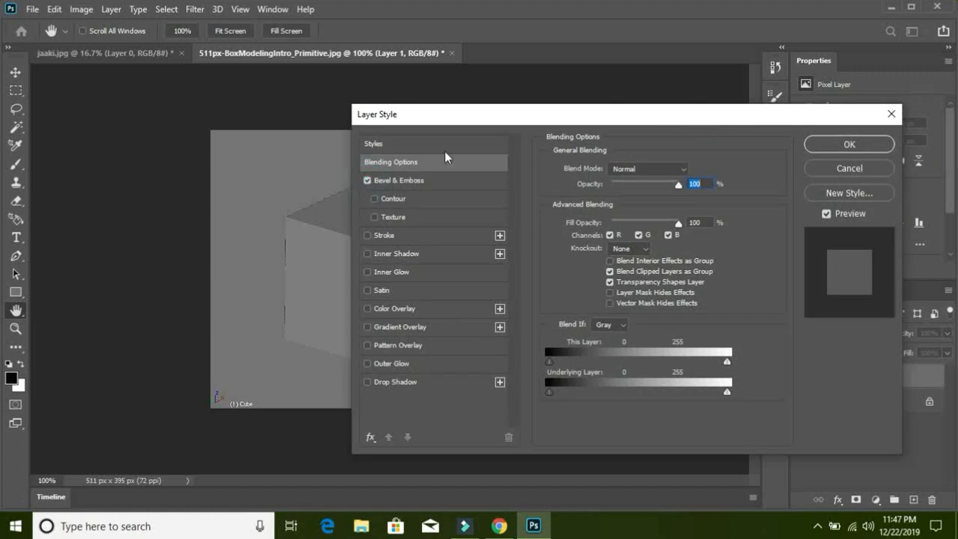
Add a Stroke effect to Layer 1, keep opacity and fill opacity at 100%, and apply the layer style.
mouse_move(541, 109)
mouse_down()
mouse_move(591, 75)
mouse_move(631, 98)
mouse_up()
click(531, 216)
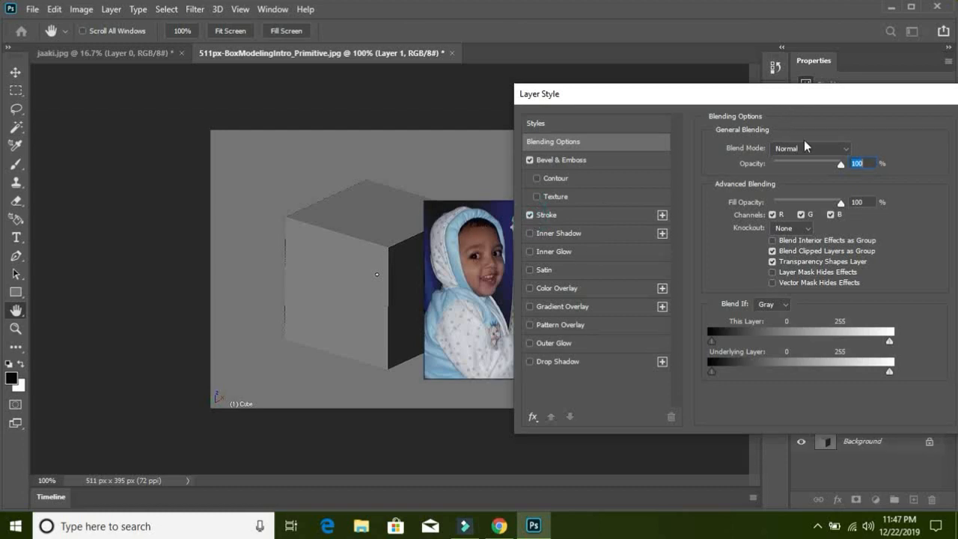
mouse_move(839, 164)
mouse_down()
mouse_move(823, 164)
mouse_move(848, 166)
mouse_up()
mouse_move(841, 203)
mouse_down()
mouse_move(830, 201)
mouse_move(853, 208)
mouse_up()
drag(880, 101, 758, 105)
click(888, 130)
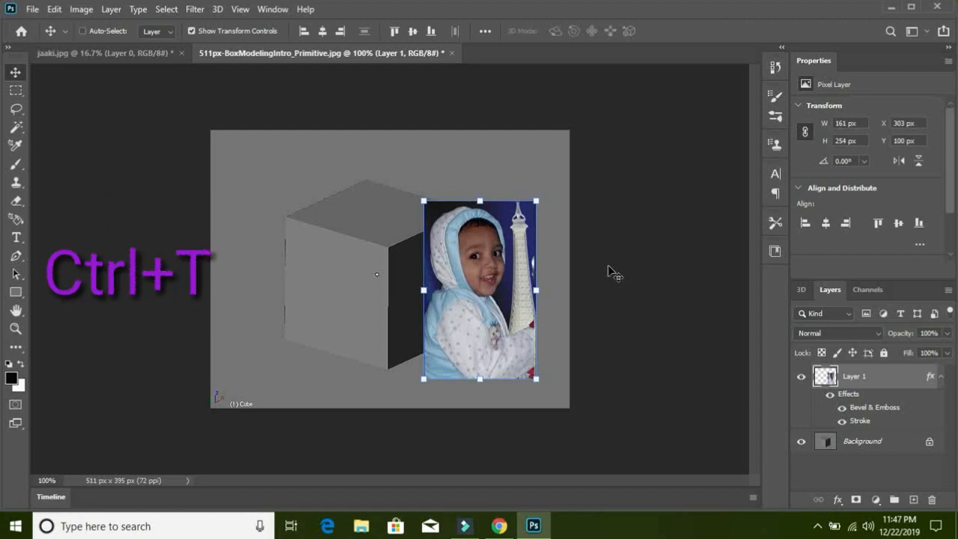
Skew the Layer 1 photo so its left edge meets the cube's front vertical edge and its top and bottom follow the dark face's slope.
key(ctrl+t)
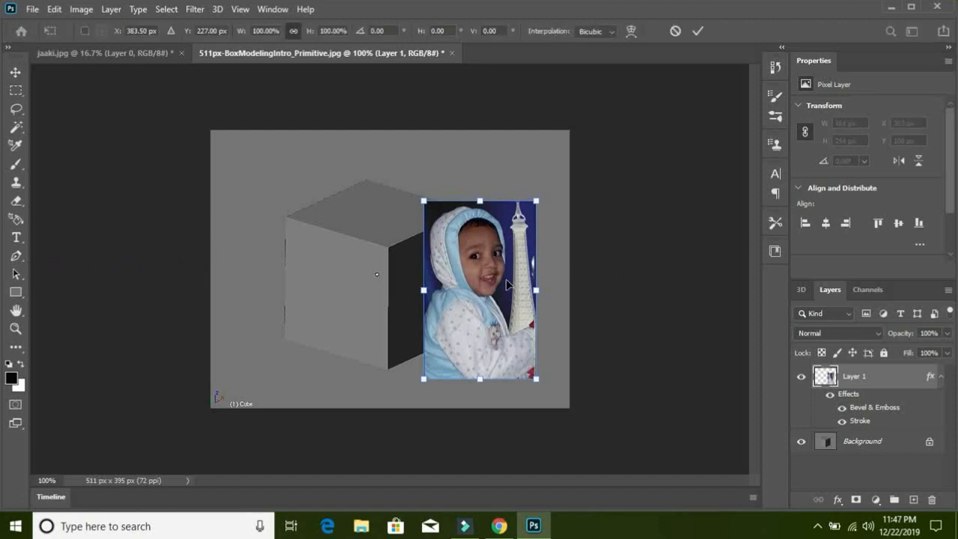
right_click(458, 263)
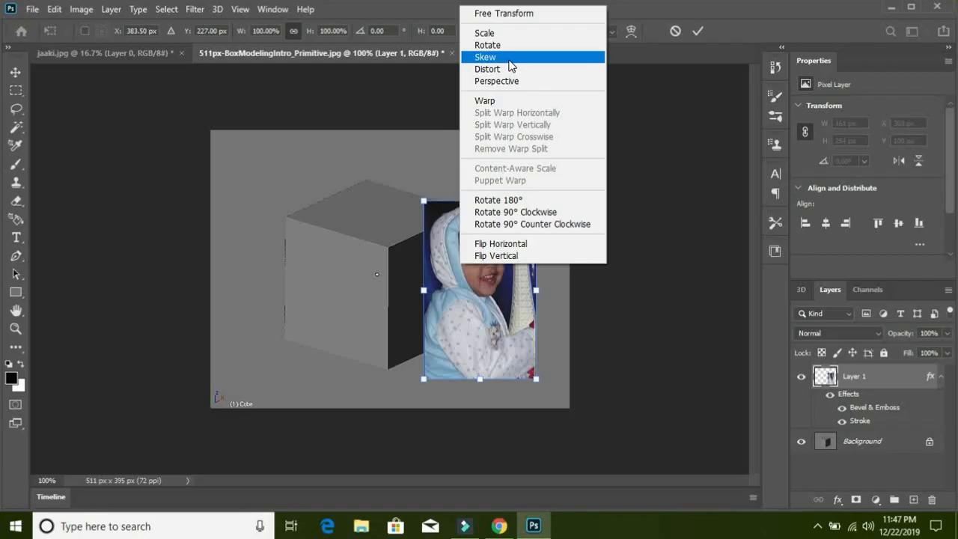
click(513, 138)
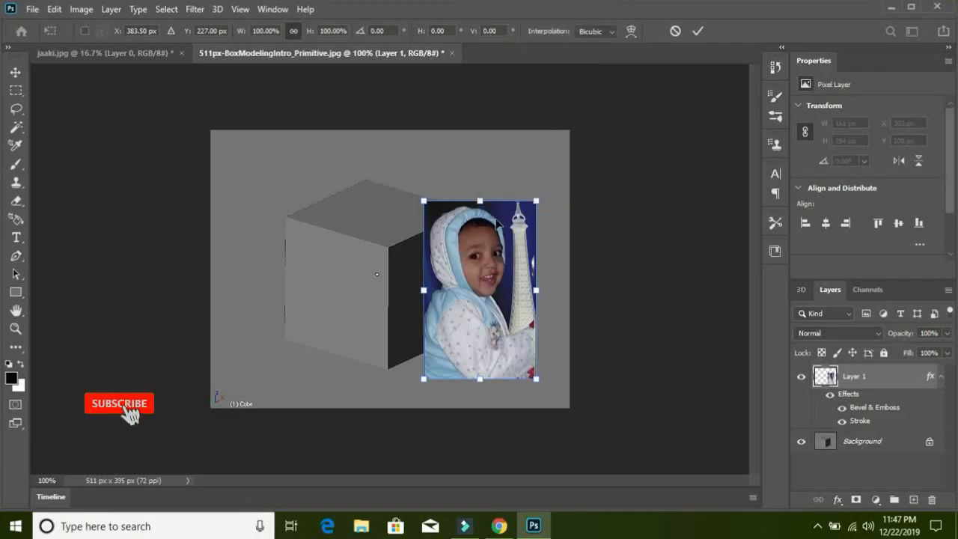
drag(490, 270, 463, 246)
drag(391, 193, 403, 249)
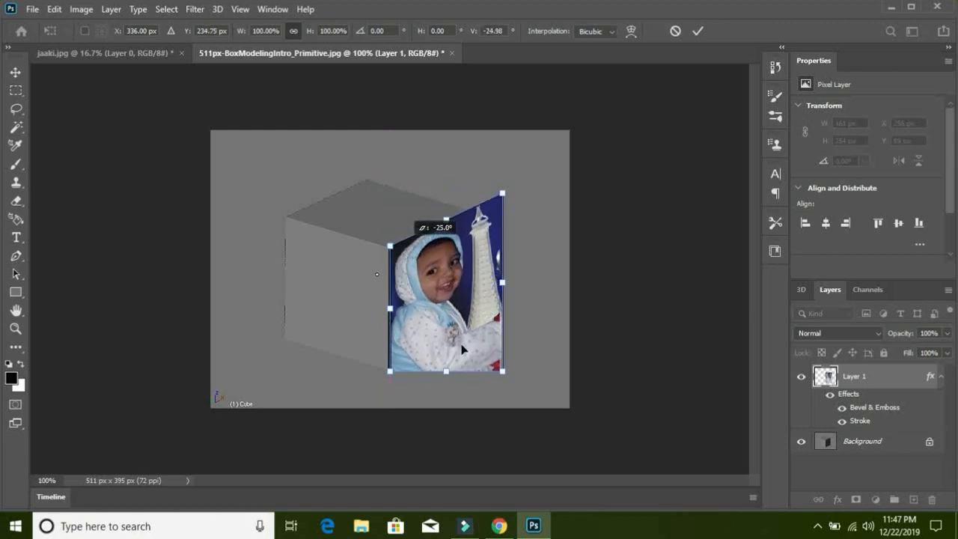
drag(463, 348, 504, 372)
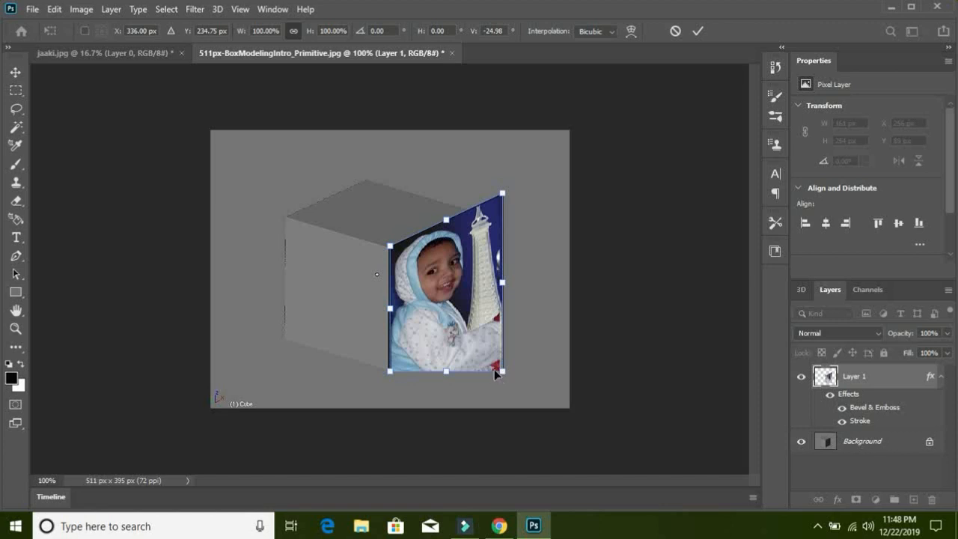
drag(494, 374, 475, 318)
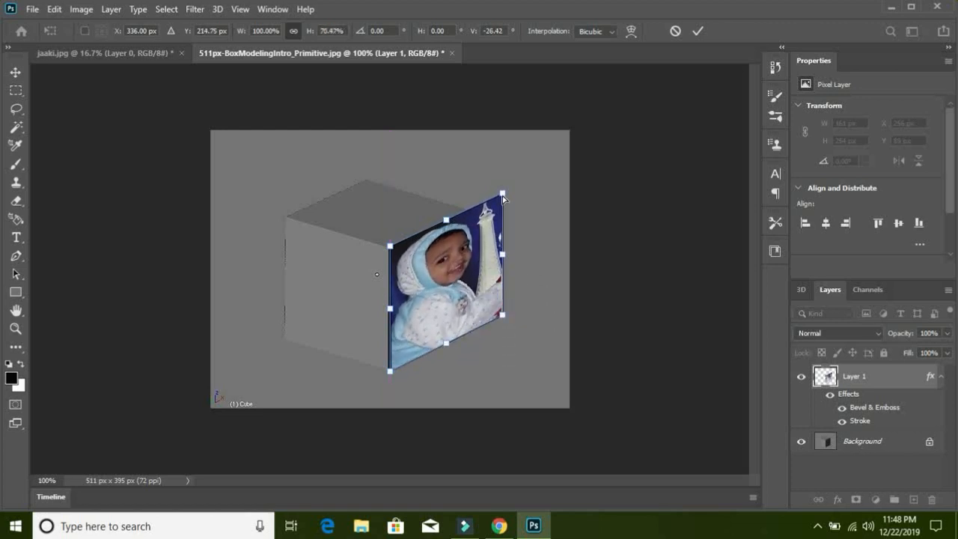
Fit the photo's outer corners to the dark face's far corners, commit the transform, and nudge the layer 1 px left.
drag(502, 194, 473, 213)
drag(504, 318, 469, 330)
drag(474, 214, 469, 213)
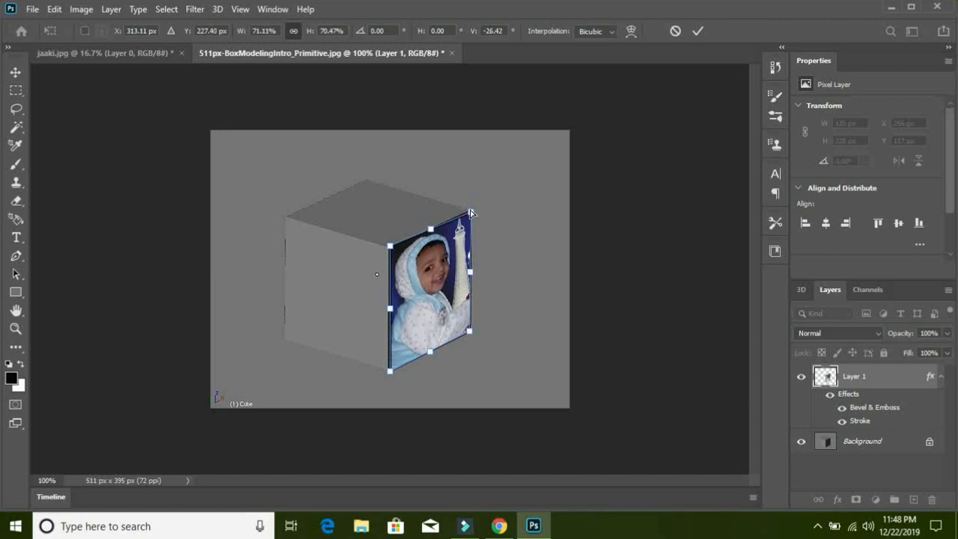
key(ctrl+plus)
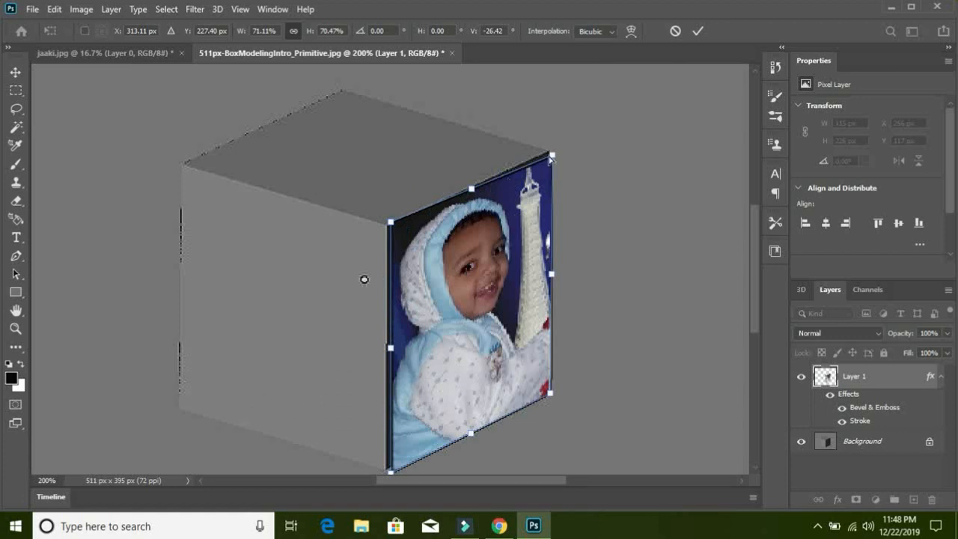
drag(553, 156, 552, 149)
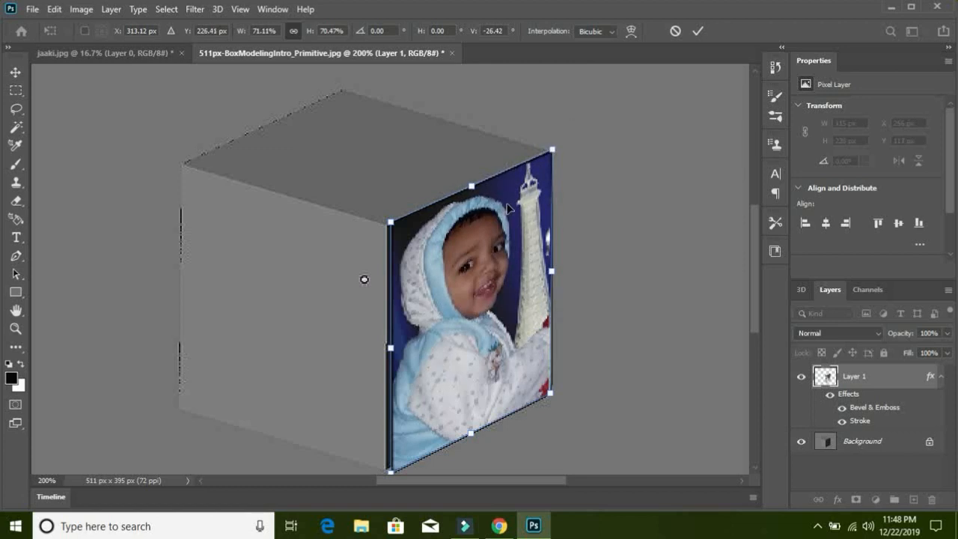
key(Return)
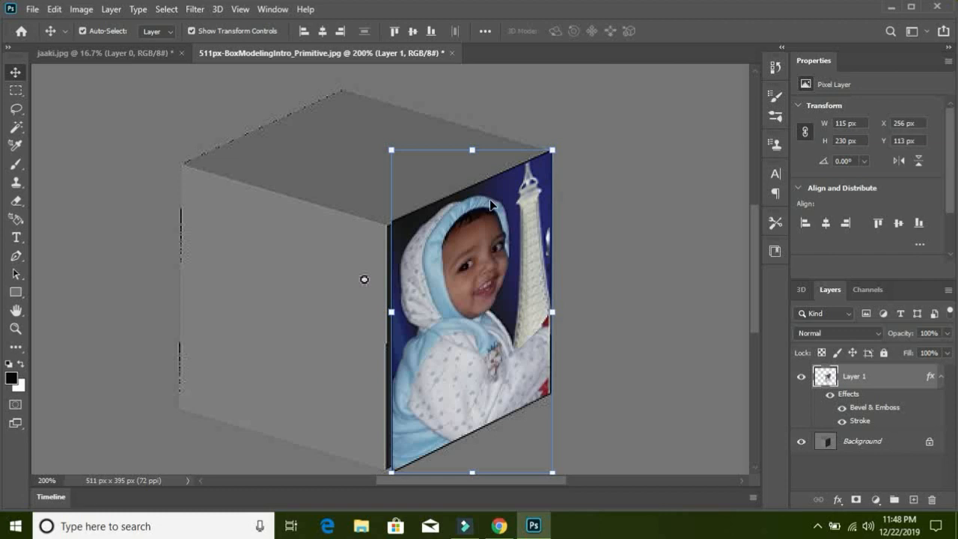
key(Left)
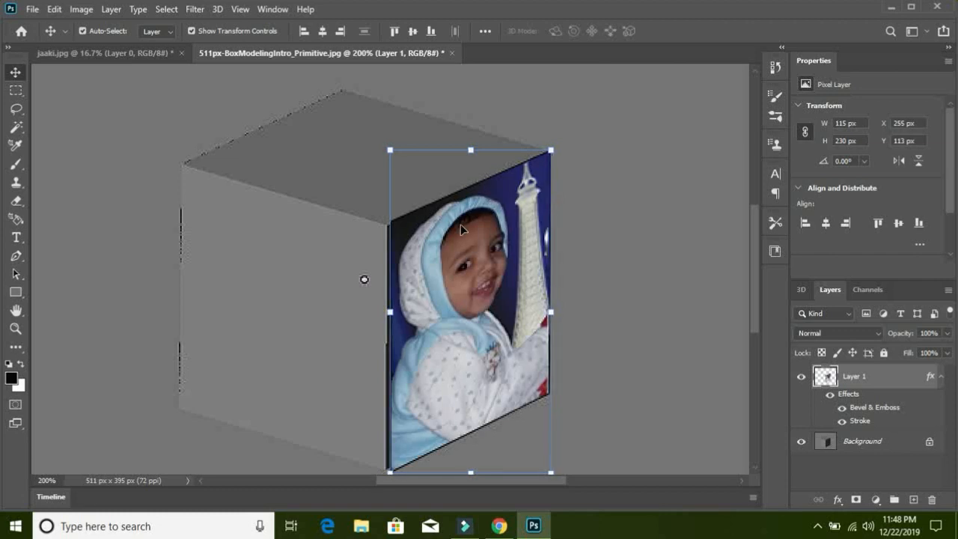
Duplicate the fitted photo with its layer style and place the copy over the cube's light front face.
key(ctrl+c)
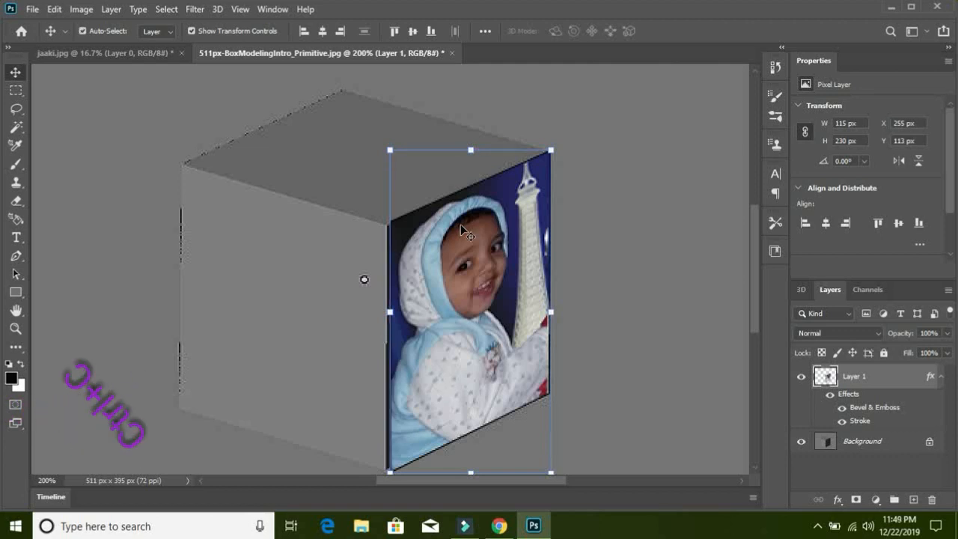
key(ctrl+v)
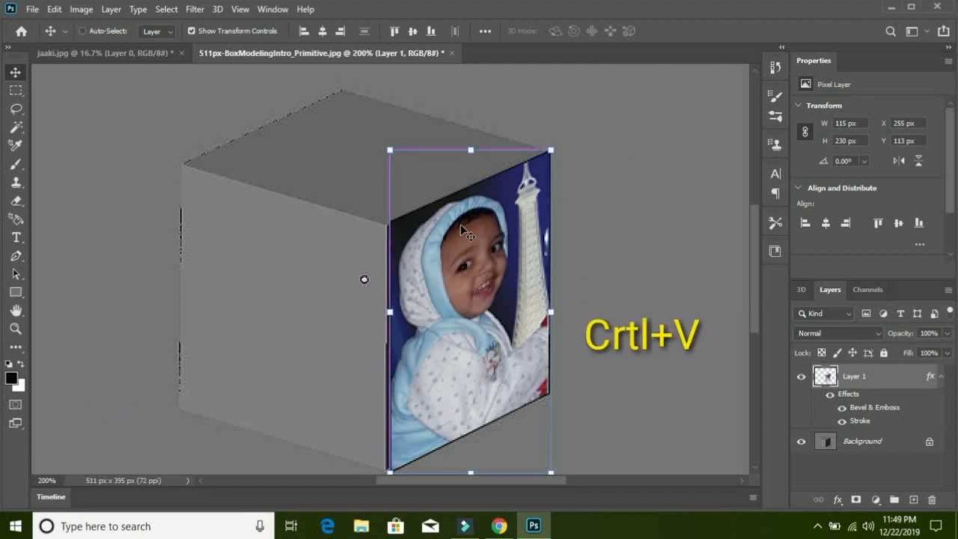
key(ctrl+v)
drag(461, 225, 310, 259)
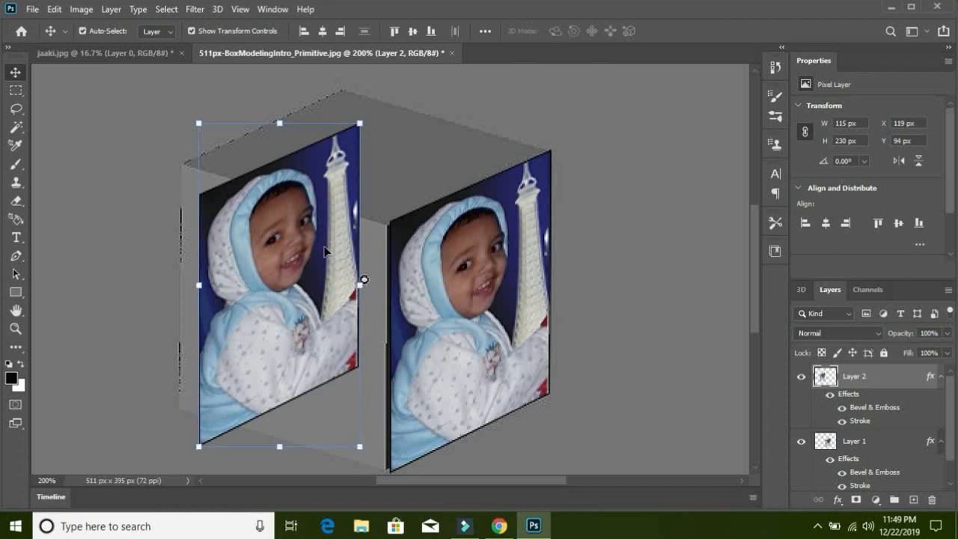
mouse_move(302, 212)
mouse_down()
mouse_move(339, 238)
mouse_move(302, 213)
mouse_up()
Skew the Layer 2 copy so its left edge aligns with the light face's outer edge and its right corners shift down towards the face's slope.
key(ctrl)
key(ctrl+t)
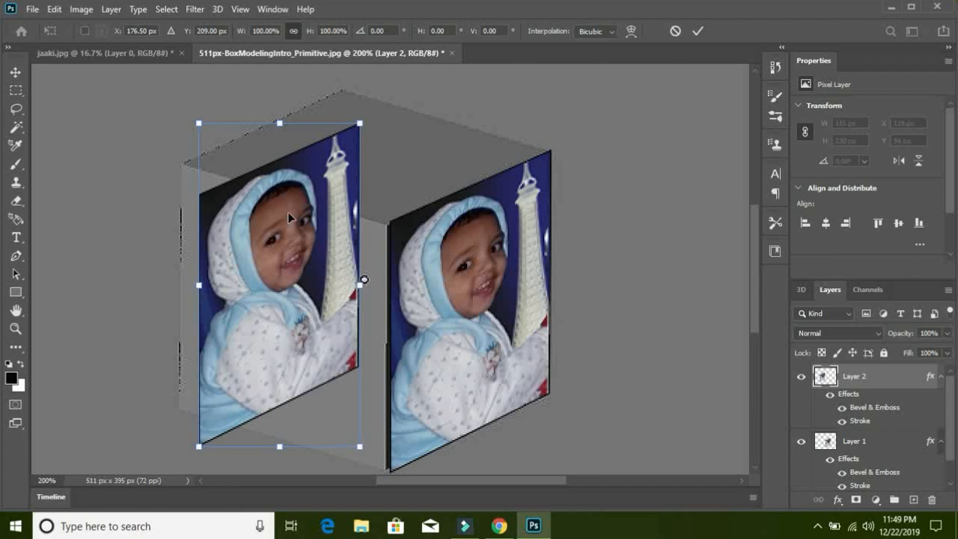
right_click(282, 248)
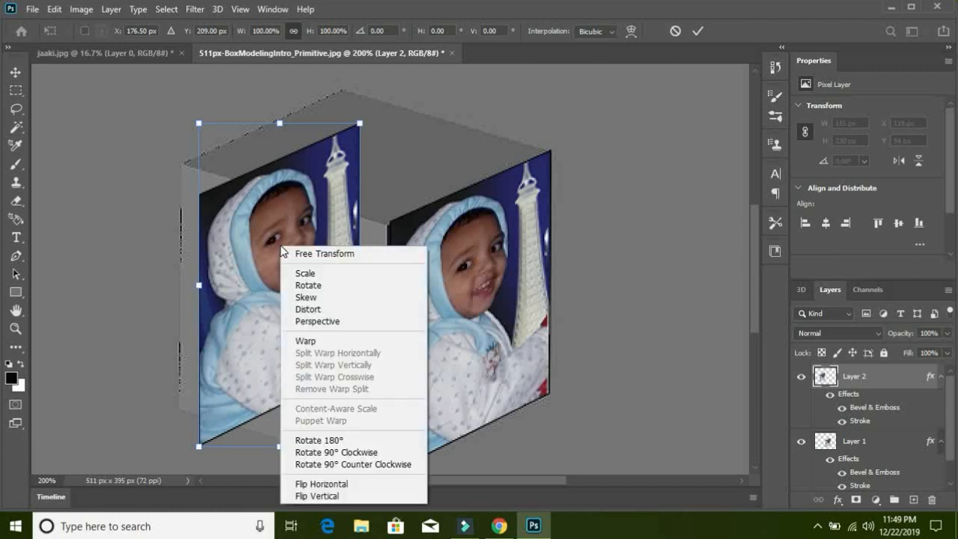
click(315, 297)
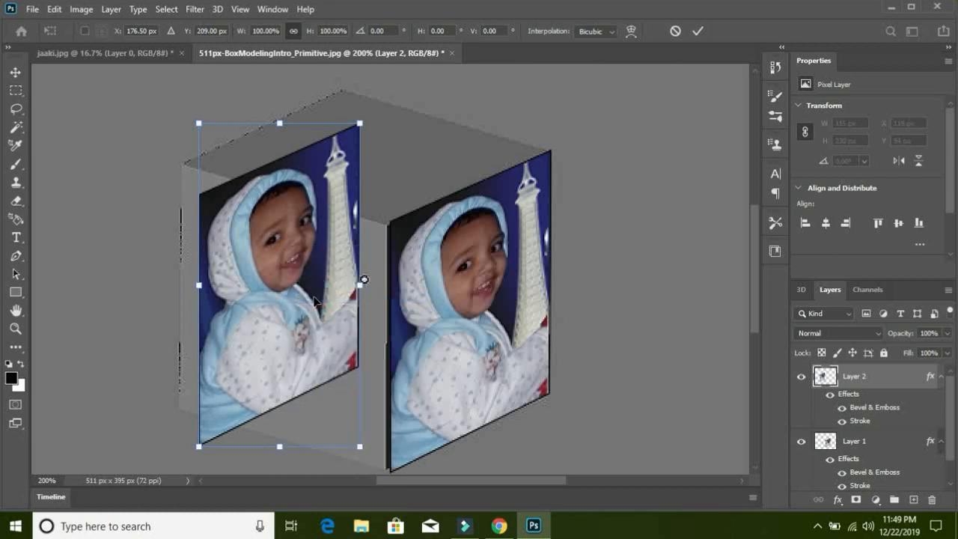
drag(270, 298, 258, 271)
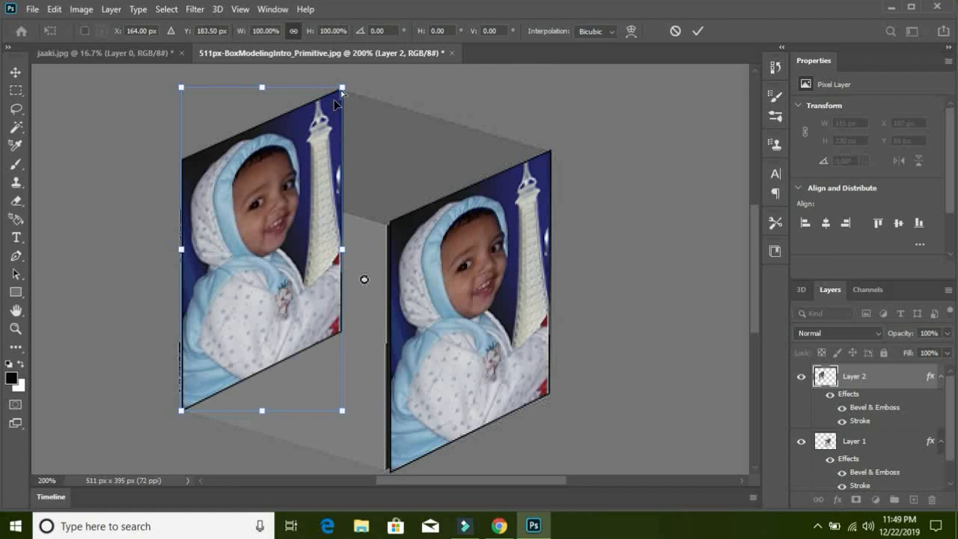
drag(342, 88, 408, 219)
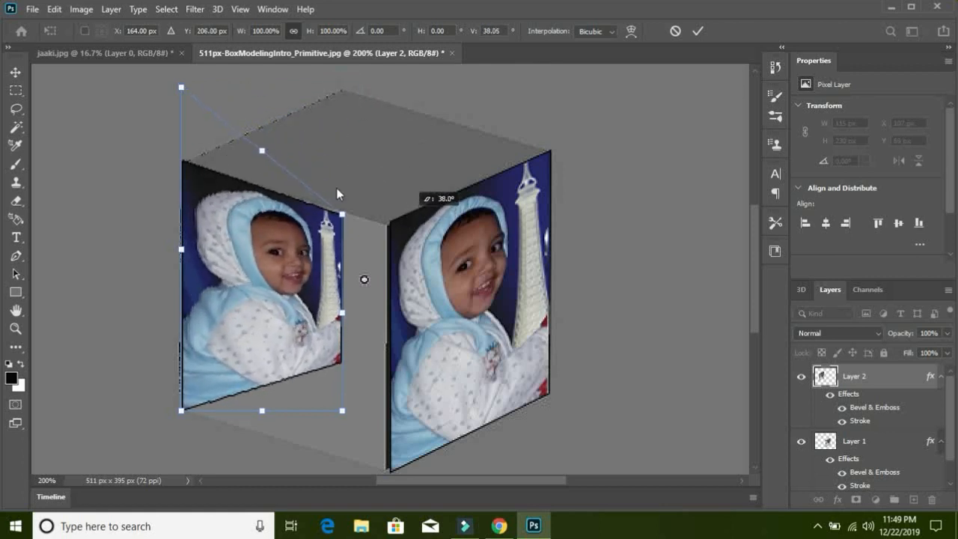
click(182, 87)
mouse_move(187, 98)
mouse_down()
mouse_move(187, 136)
mouse_move(188, 90)
mouse_up()
click(342, 410)
drag(357, 433, 403, 469)
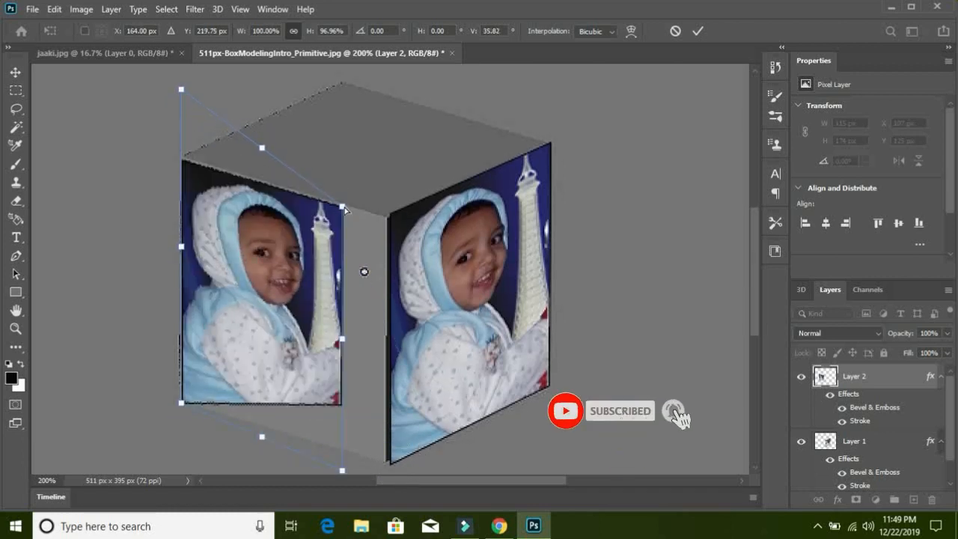
Skew the Layer 2 photo's inner corners out to the cube's front vertical edge, lowering its bottom corner to the light face's bottom slope.
drag(343, 205, 414, 247)
drag(341, 469, 391, 471)
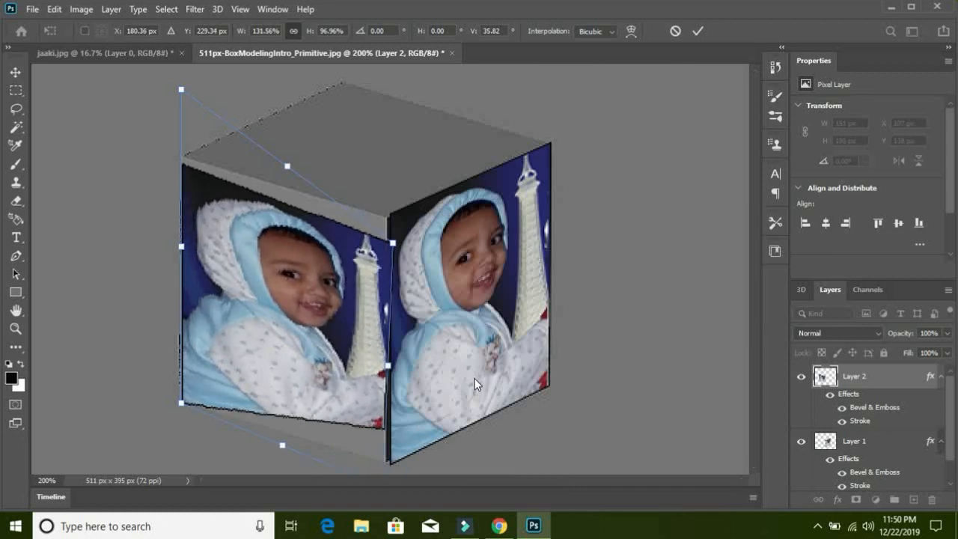
key(ctrl+minus)
drag(386, 384, 389, 386)
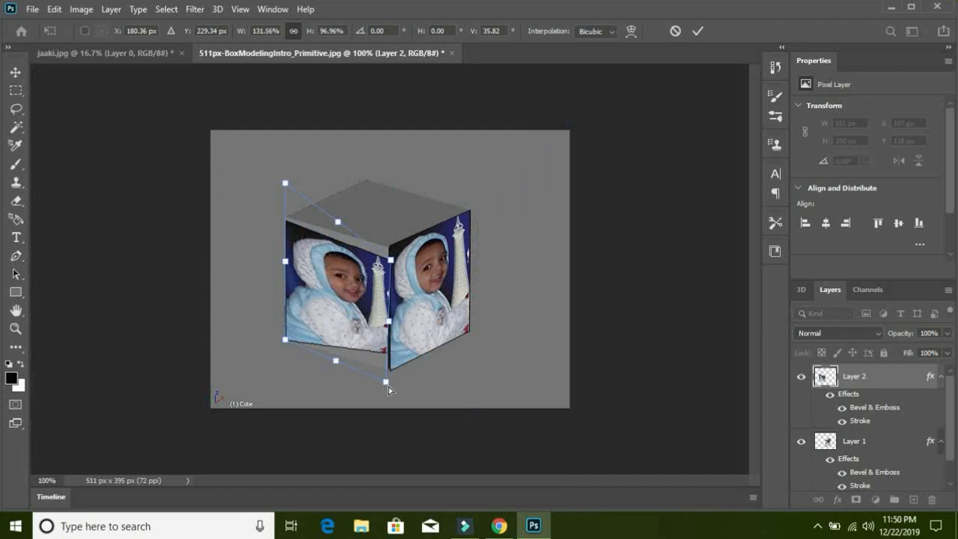
key(ctrl+plus)
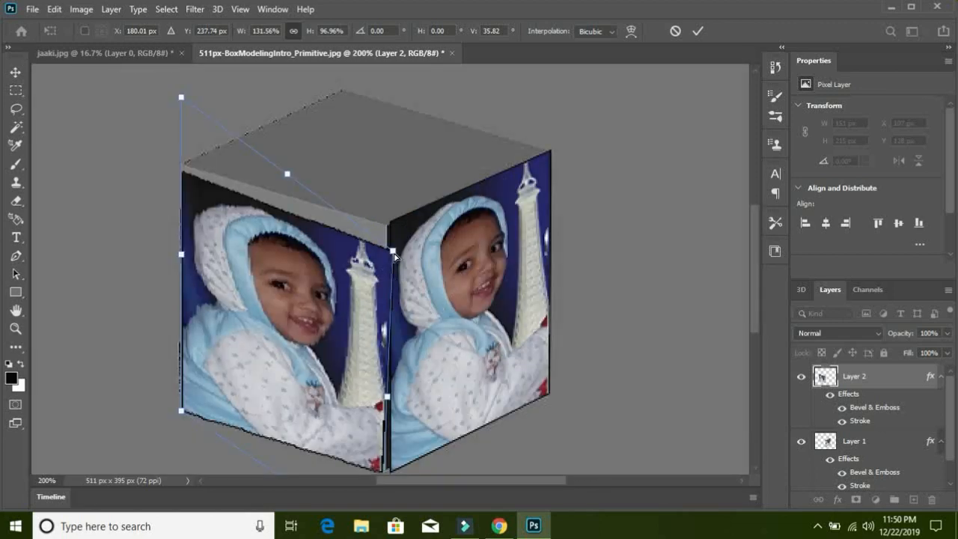
Fit the Layer 2 photo's top edge and bottom inner corner to the light face's edges and commit the transform.
drag(179, 97, 181, 88)
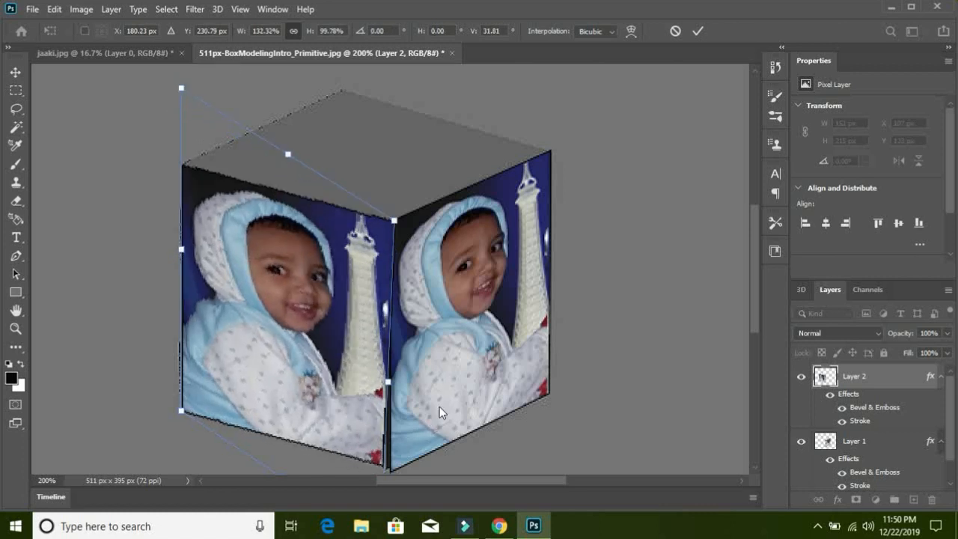
drag(439, 395, 444, 327)
drag(378, 456, 396, 471)
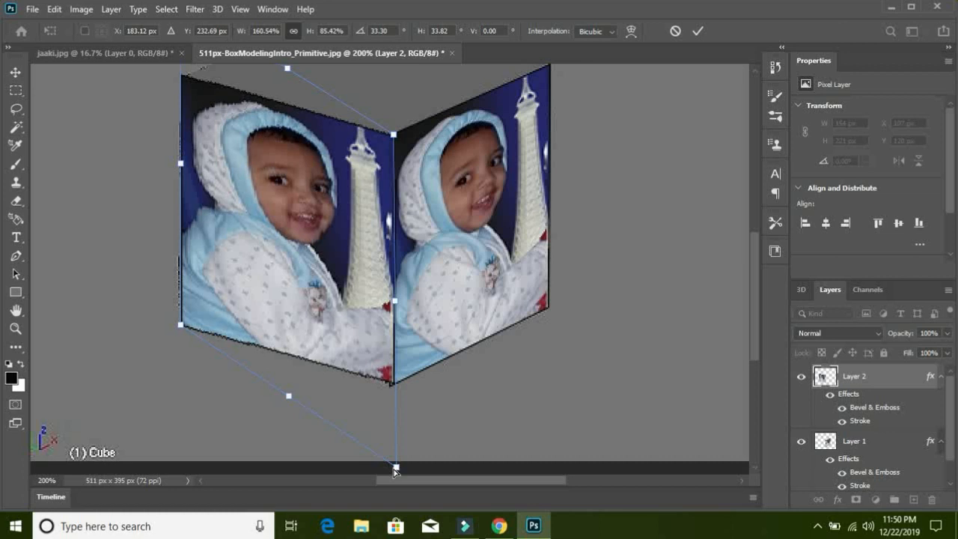
key(Return)
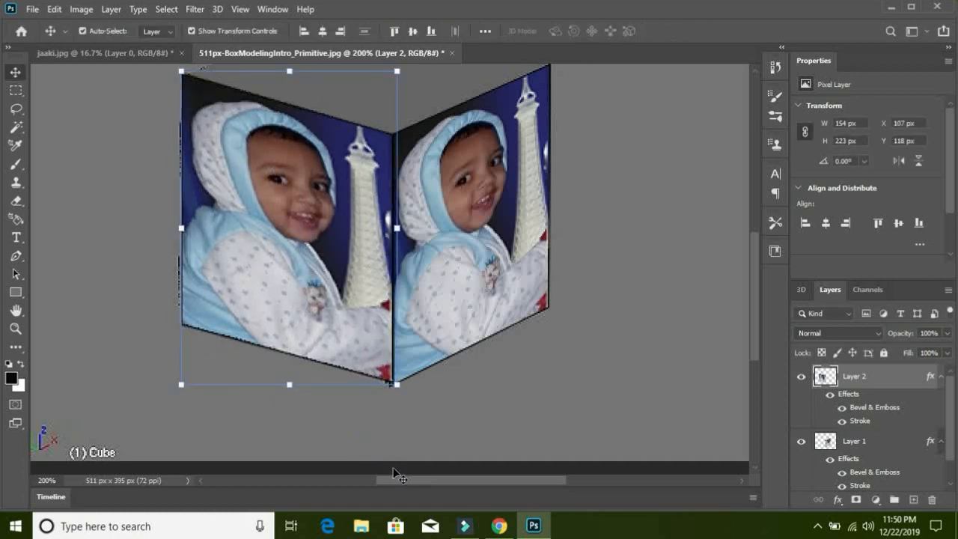
Duplicate the light-face photo with its layer style and rotate the copy to about -58°.
drag(533, 250, 560, 336)
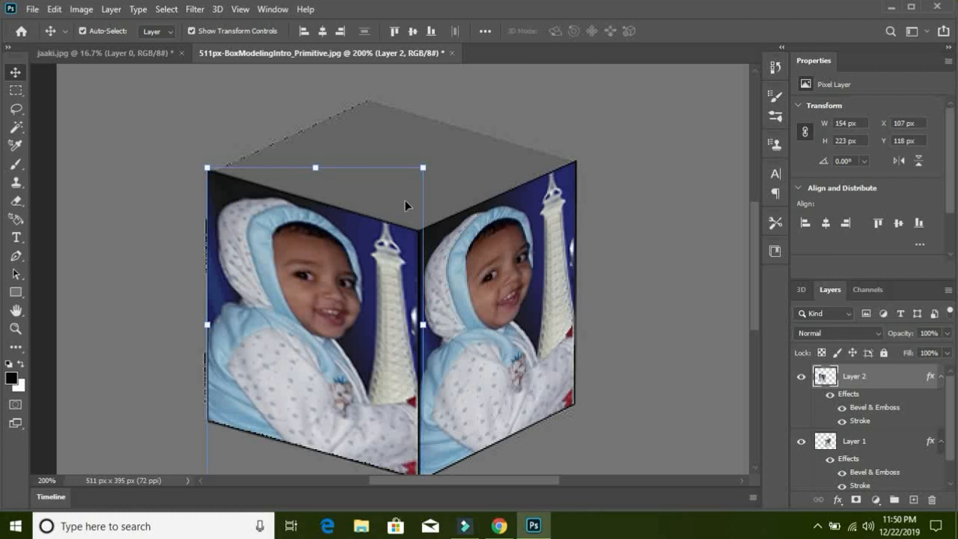
key(ctrl)
key(ctrl+v)
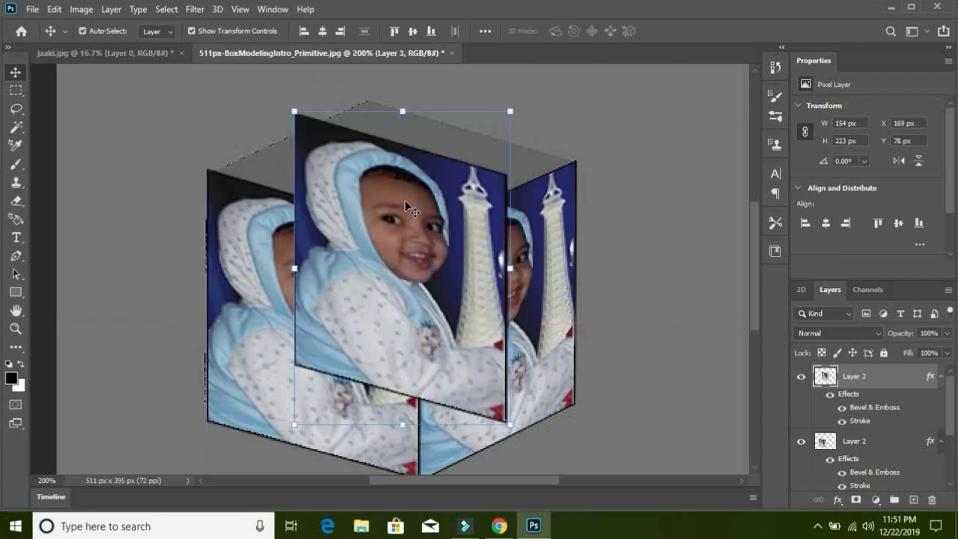
drag(383, 241, 441, 282)
click(596, 116)
drag(473, 52, 405, 111)
mouse_move(552, 396)
mouse_down()
mouse_move(486, 292)
mouse_move(544, 407)
mouse_up()
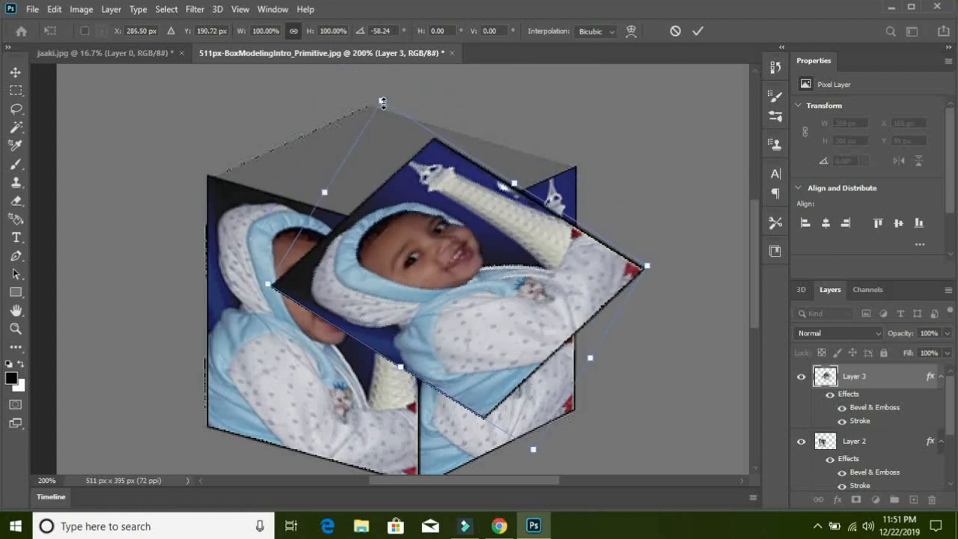
Scale the rotated Layer 3 copy to about 56% and place it over the cube's top face.
drag(380, 100, 424, 198)
drag(496, 308, 414, 190)
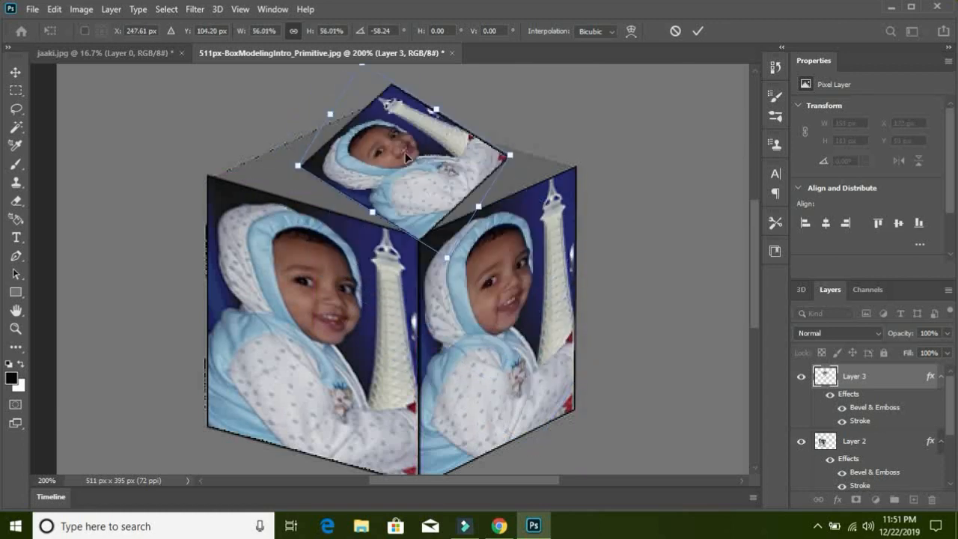
drag(406, 157, 406, 151)
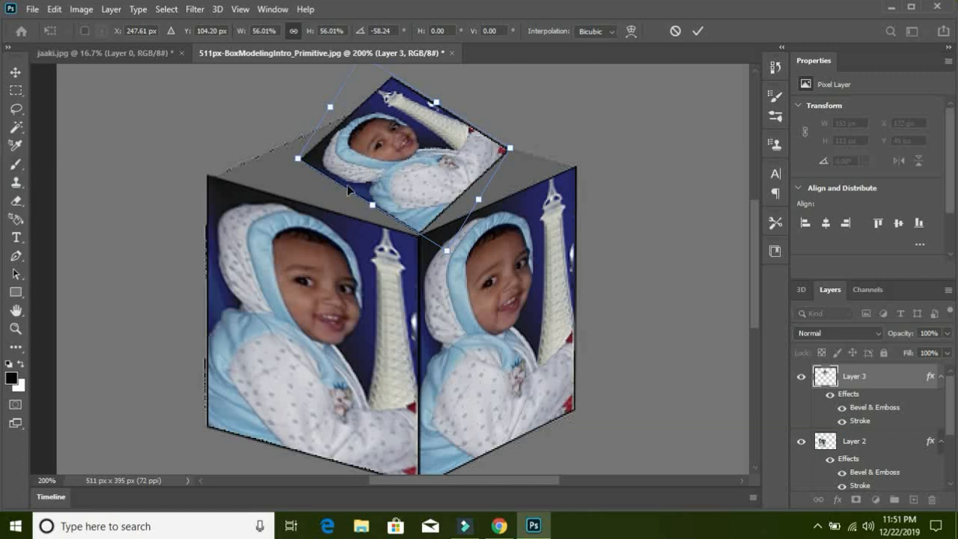
Skew the Layer 3 photo so its corners stretch out to the left, right and front corners of the cube's top face.
right_click(405, 158)
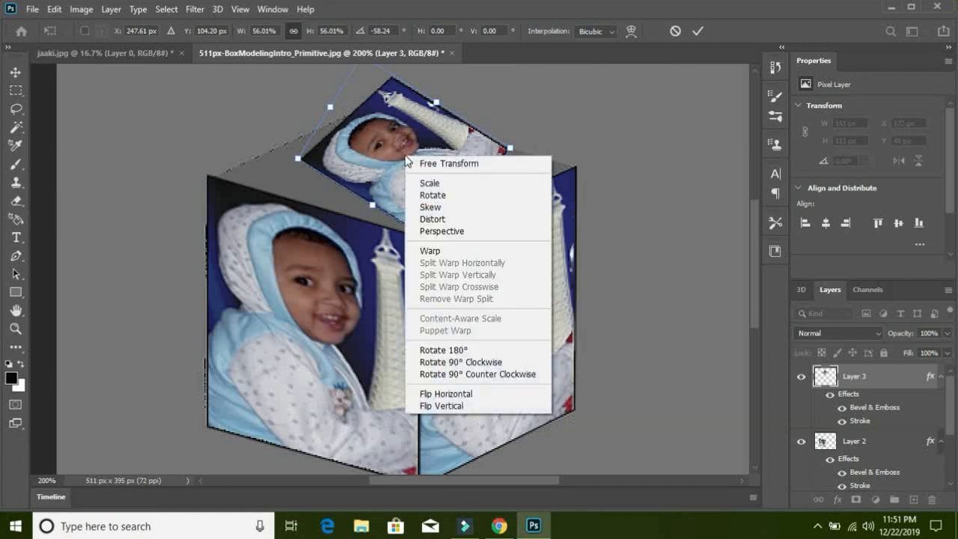
click(428, 208)
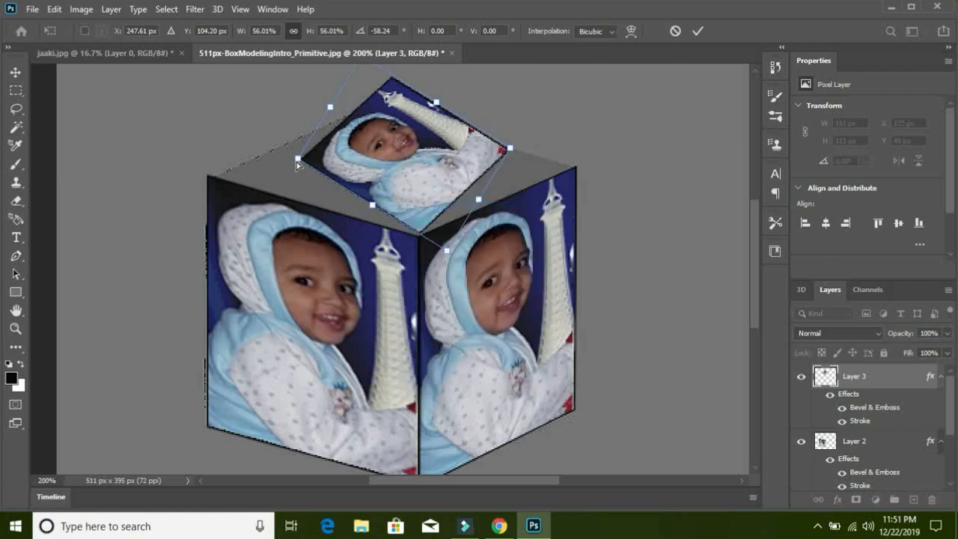
drag(297, 161, 196, 97)
drag(446, 250, 464, 278)
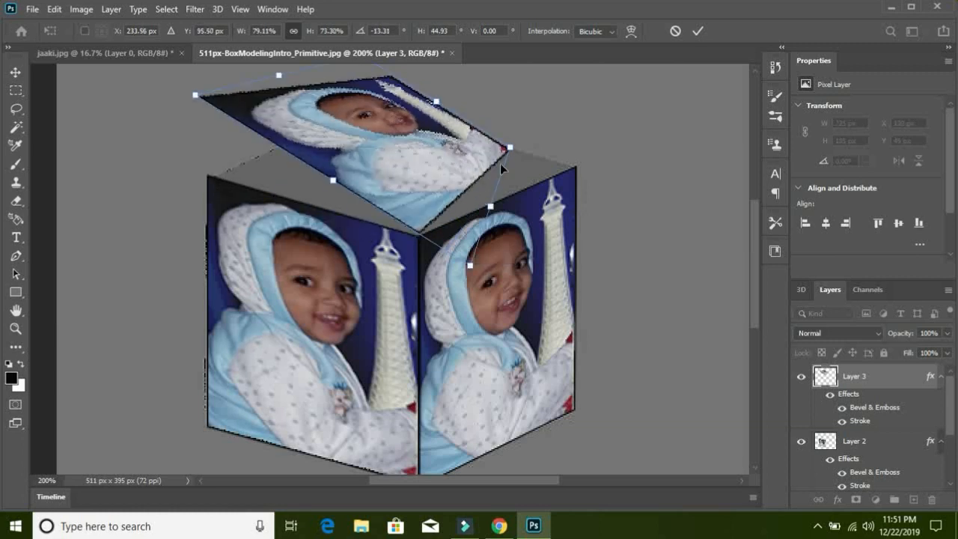
drag(512, 151, 559, 174)
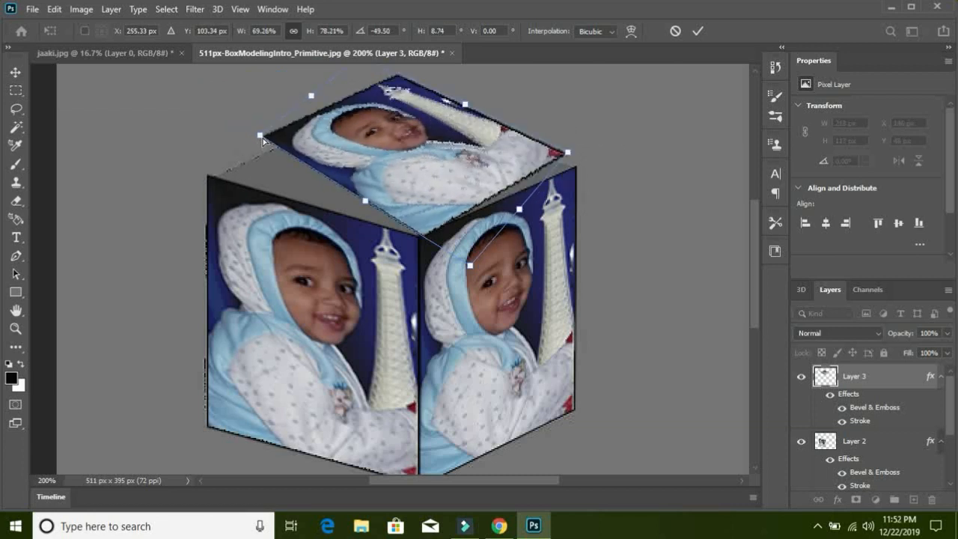
drag(262, 138, 228, 192)
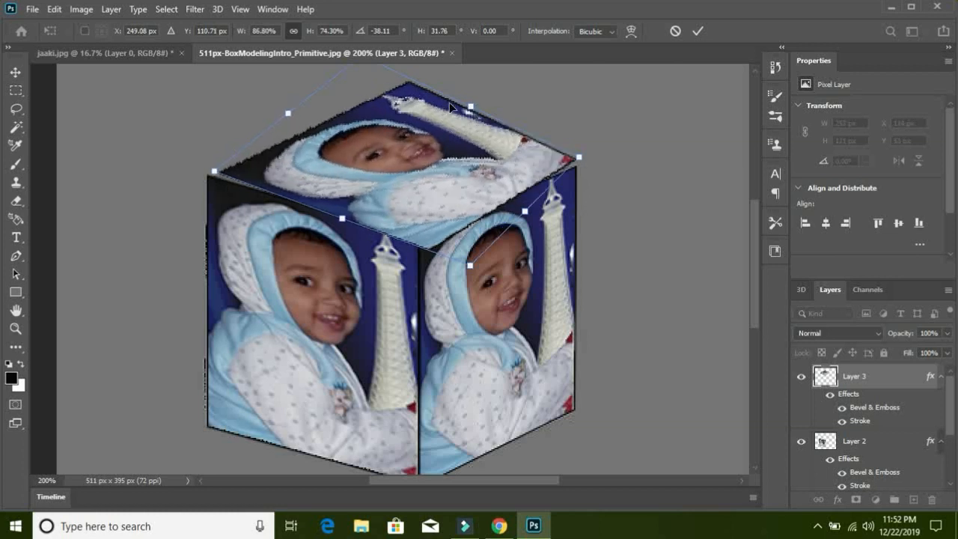
Fine-tune the Layer 3 photo's fit to the top face's edges, commit the transform, and switch to the Rectangular Marquee tool.
key(ctrl+minus)
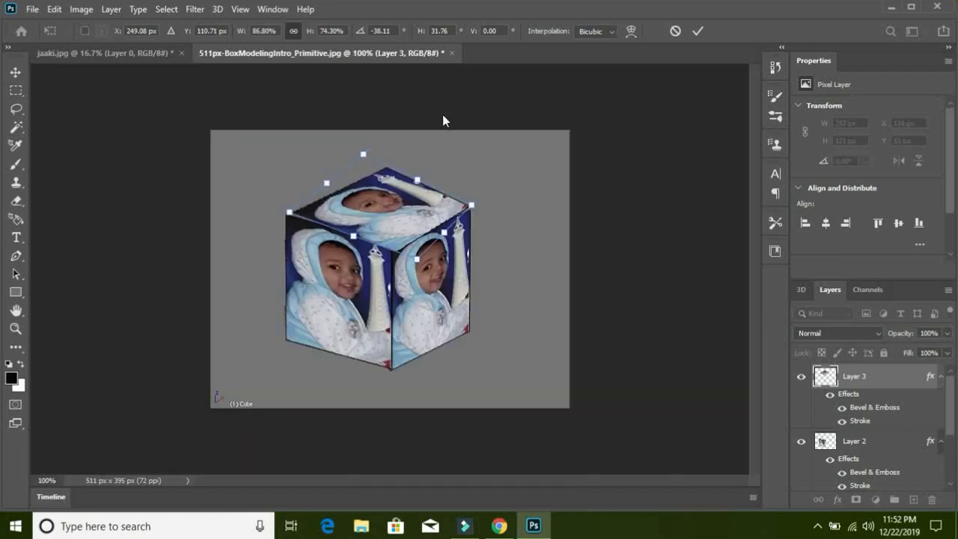
mouse_move(364, 156)
mouse_down()
mouse_move(368, 170)
mouse_move(354, 163)
mouse_up()
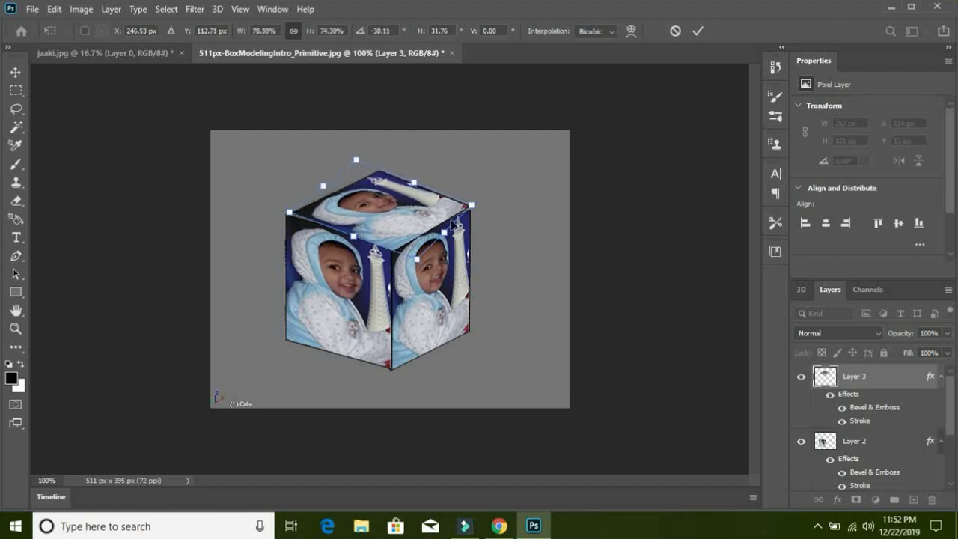
drag(470, 208, 470, 212)
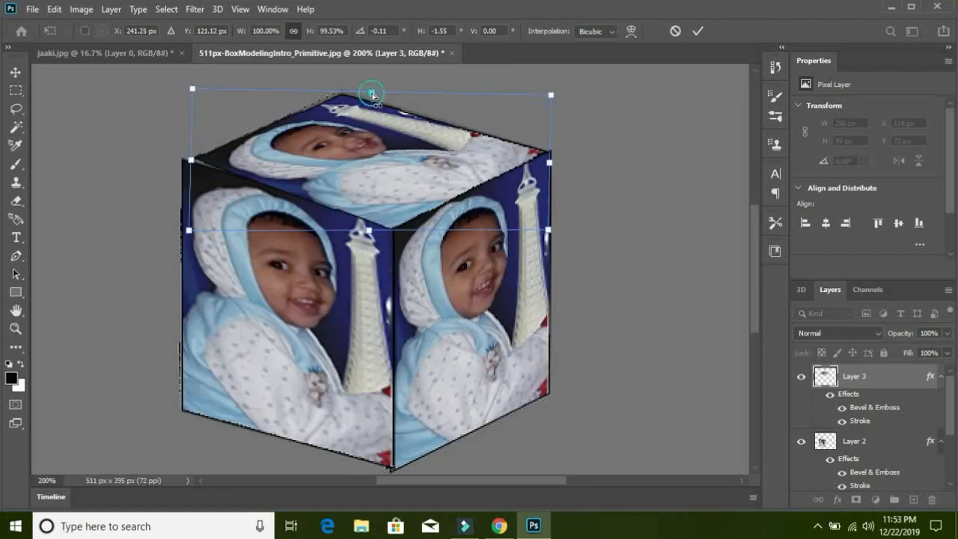
drag(370, 90, 372, 89)
drag(190, 159, 190, 160)
click(20, 85)
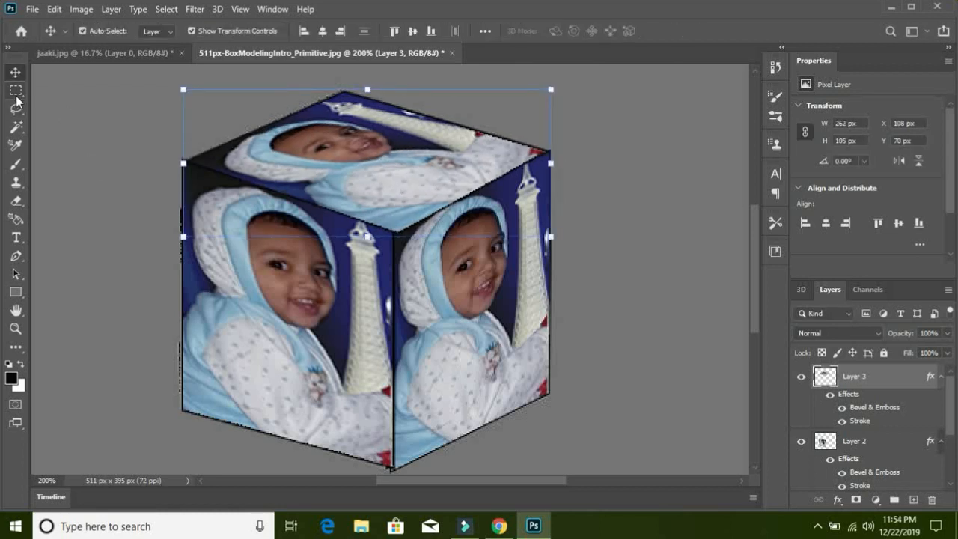
click(16, 90)
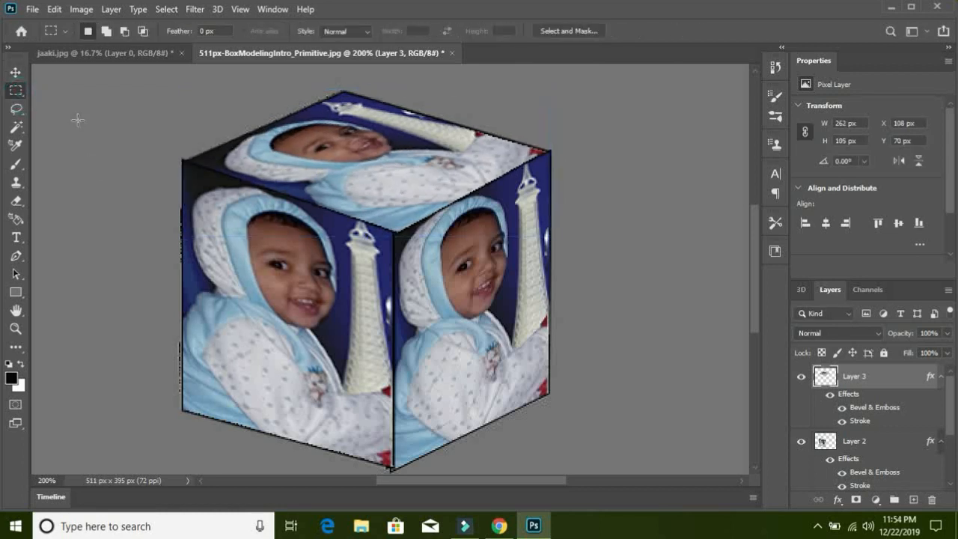